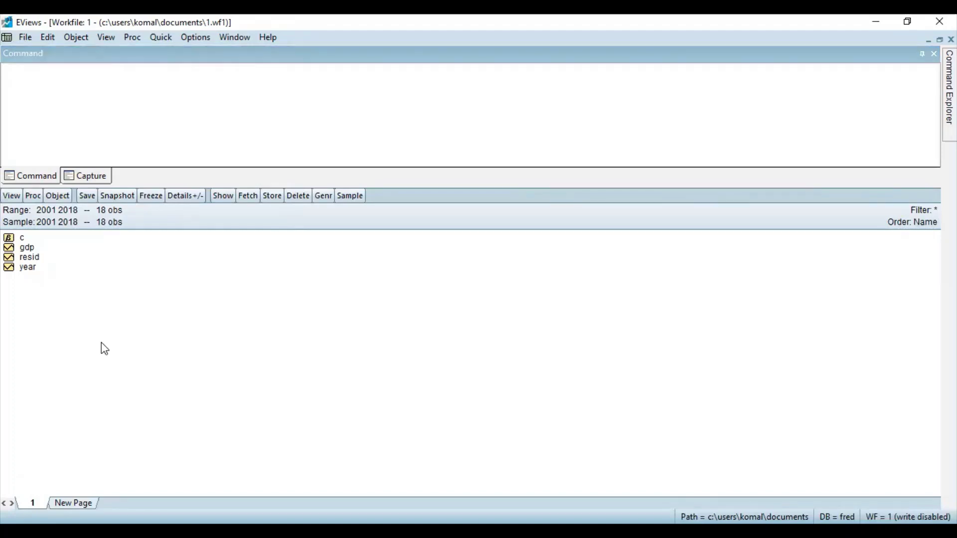
- Open the gdp series to examine its yearly values up to 2018, and close it again
left_click(29, 248)
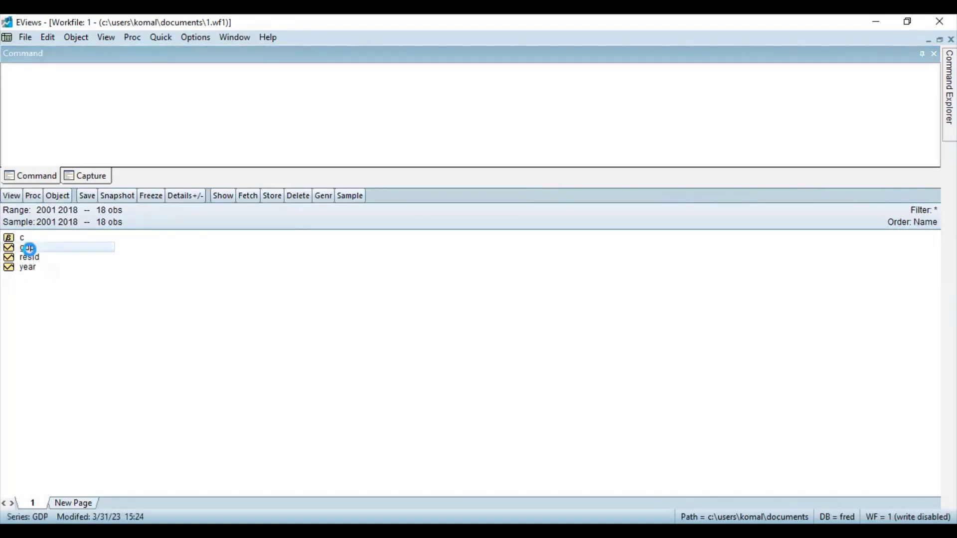
double_click(29, 248)
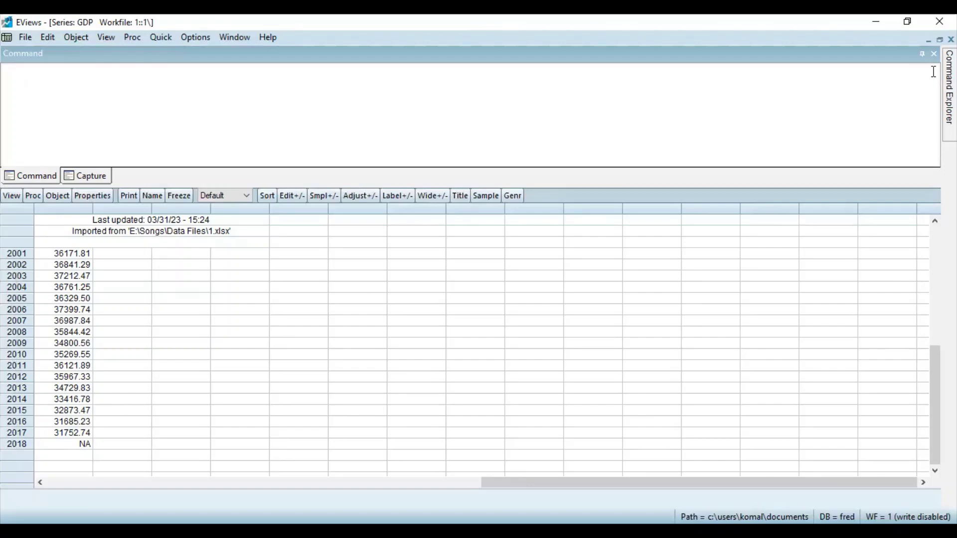
left_click(951, 39)
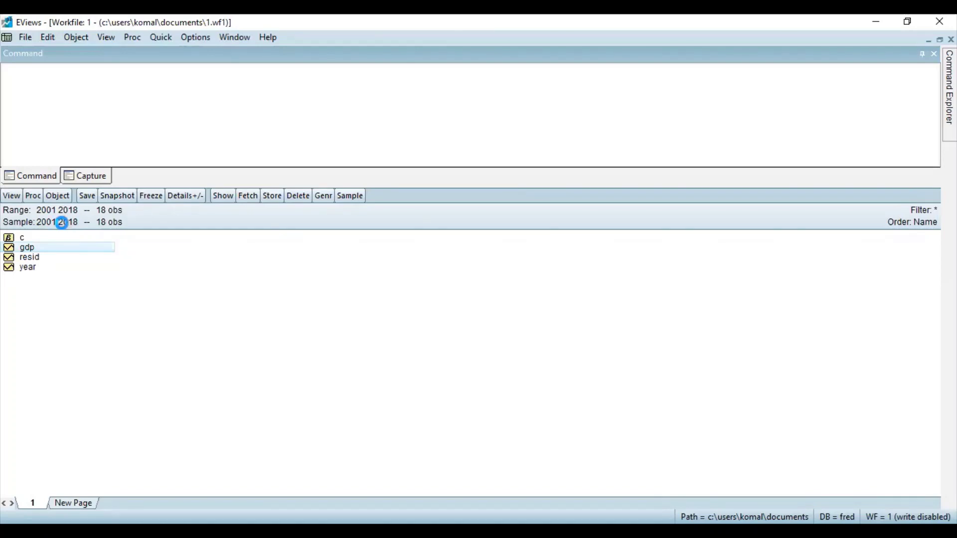
- Set the workfile's sample range pair to 2000 2017
double_click(62, 222)
key("BackSpace")
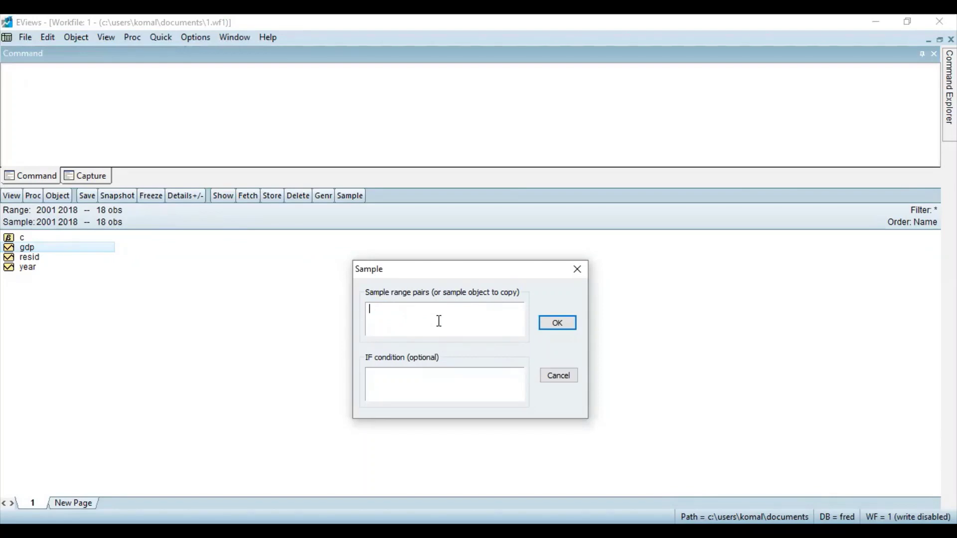
type("2000 2017")
left_click(557, 323)
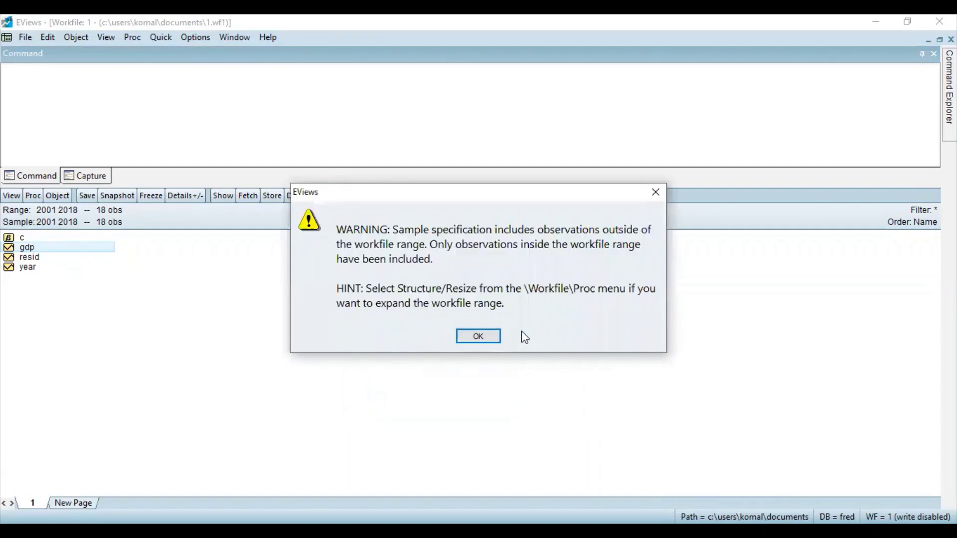
left_click(478, 337)
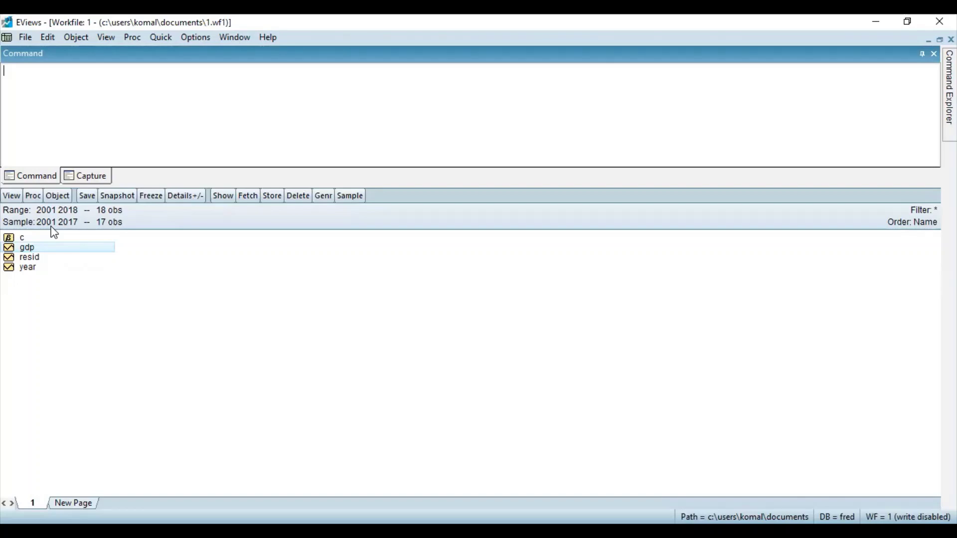
- Estimate the equation GDP C AR(1) with the Least Squares (NLS and ARMA) method on the sample 2001 2017
left_click(155, 38)
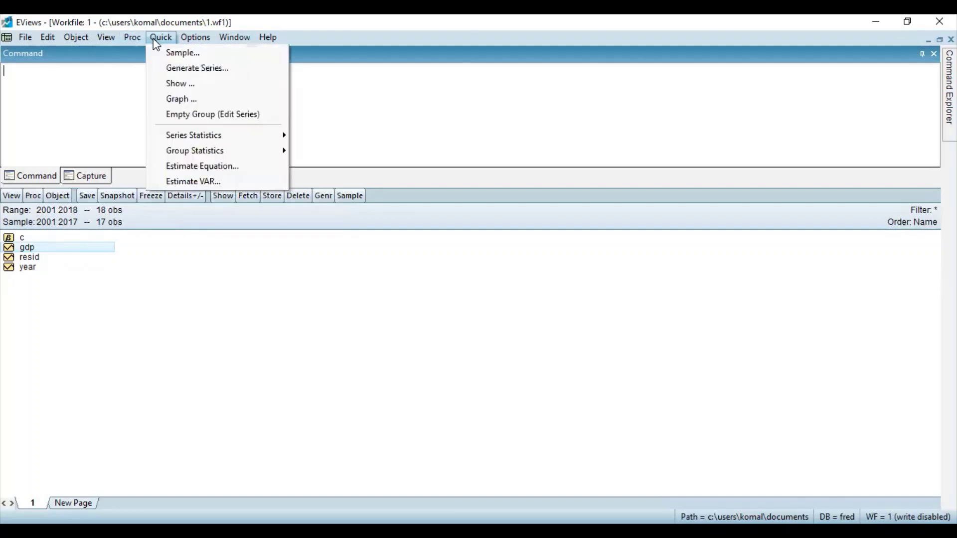
left_click(214, 164)
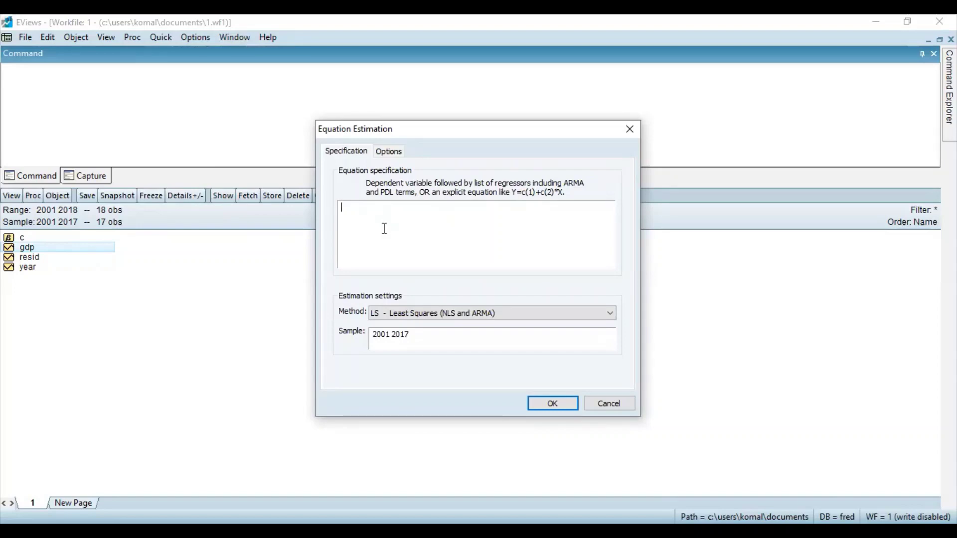
type("G")
key("BackSpace")
type("GDP C")
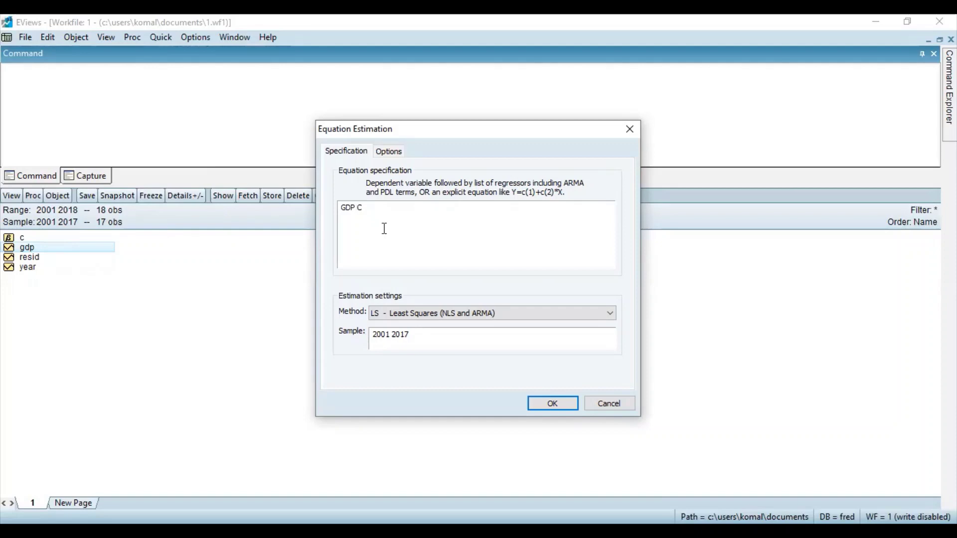
type(" AR(1)")
left_click(553, 405)
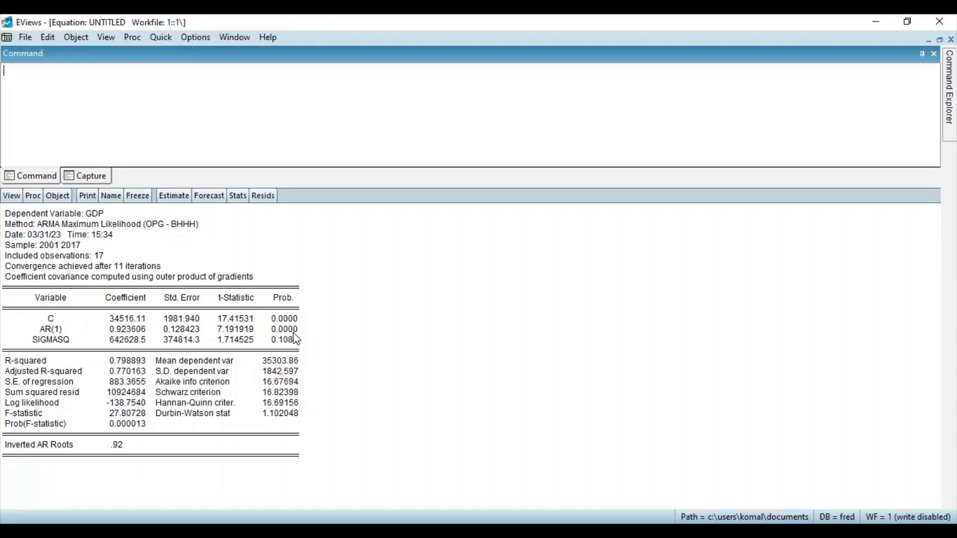
- Forecast GDP from the equation as gdpf over the sample 2001 2018, and open the gdpf series to view its values through 2018
left_click(217, 196)
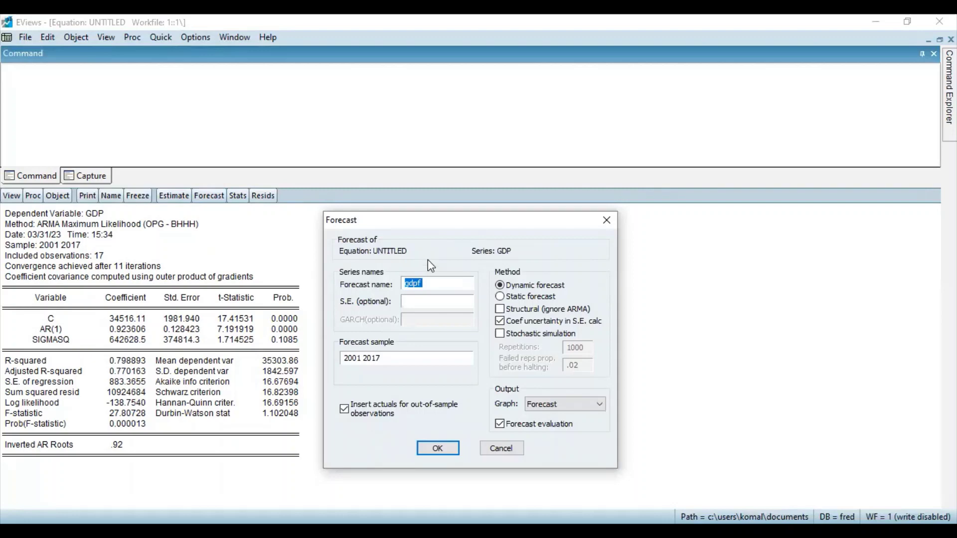
left_click(437, 283)
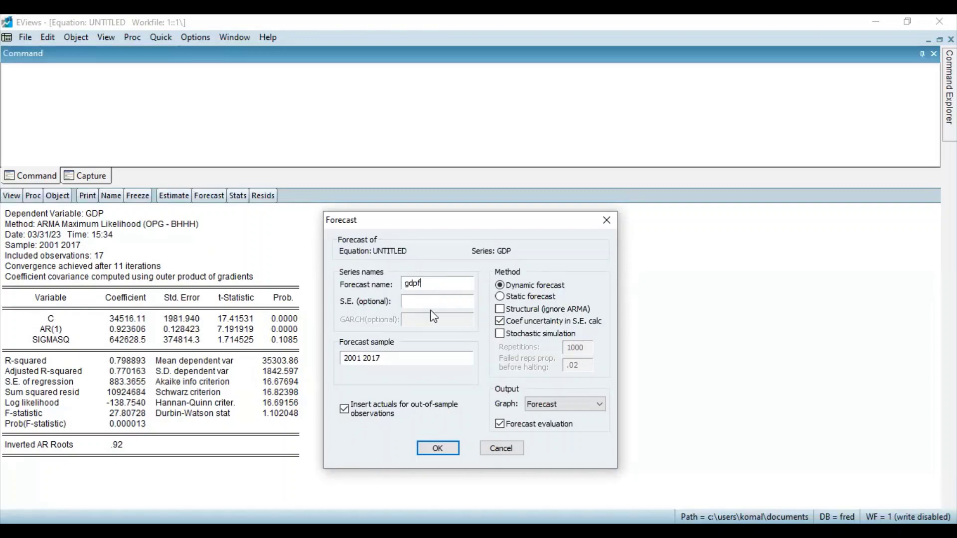
left_click(390, 360)
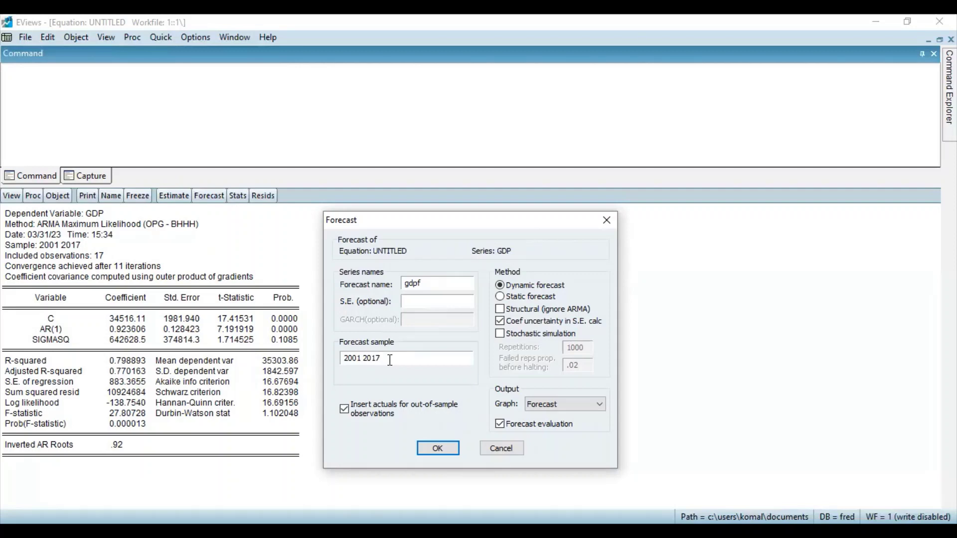
key("BackSpace")
type("8")
left_click(437, 448)
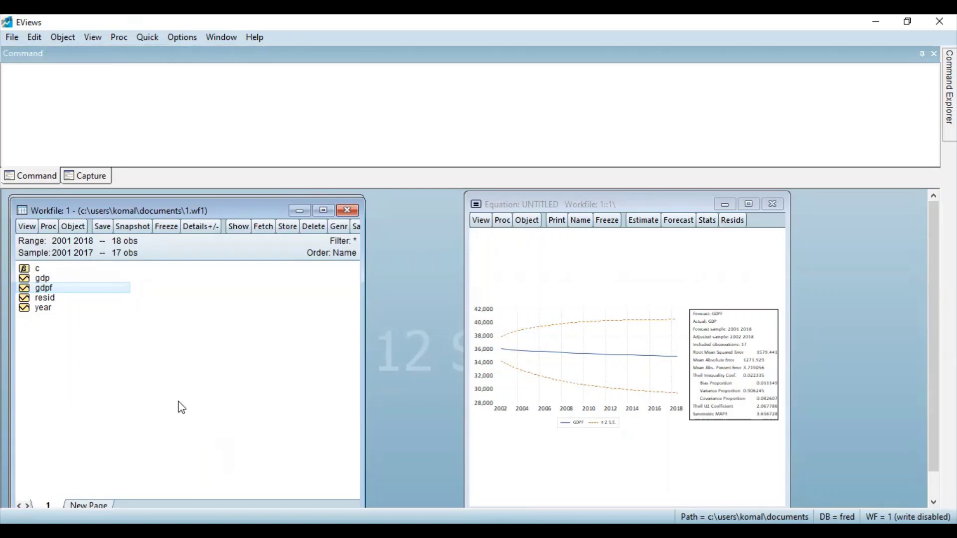
double_click(53, 289)
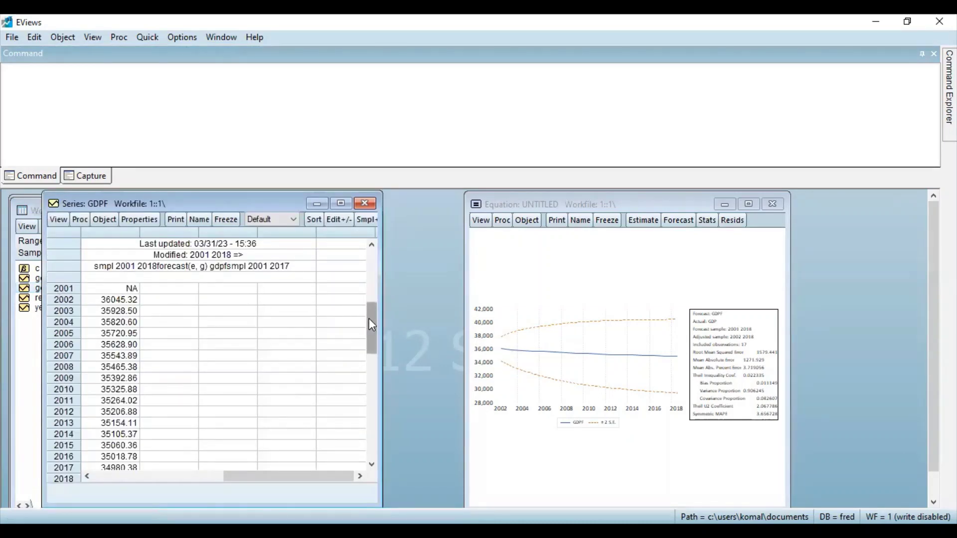
left_click_drag(368, 318, 393, 420)
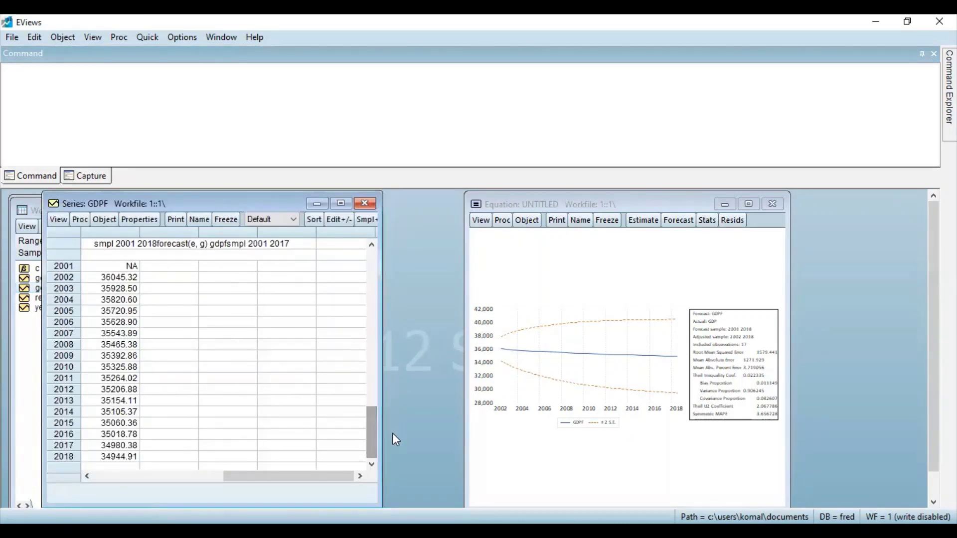
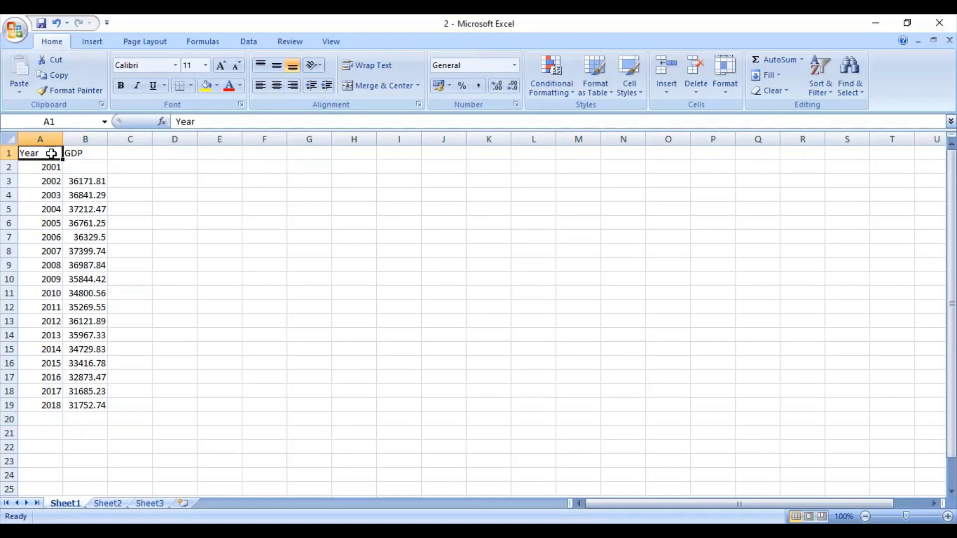
- In Excel workbook 2, sort the Year and GDP rows in A2:B19 from largest to smallest year and select the empty 2001 GDP cell
left_click(83, 166)
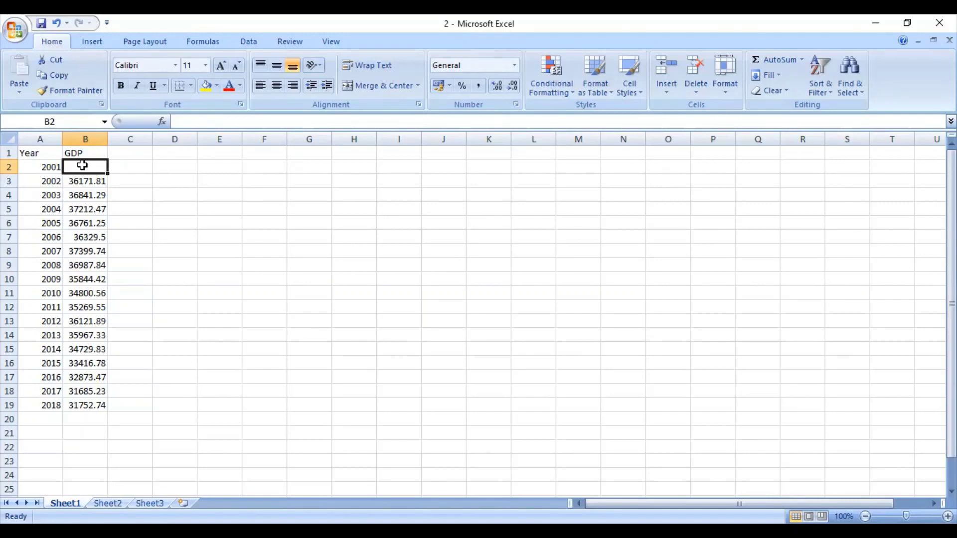
left_click(55, 166)
key("shift+Right")
key("shift+Down")
key("shift+Down")
key("shift+Down")
key("shift+Down")
key("shift+Down")
key("shift+Down")
key("shift+Down")
key("shift+Down")
key("shift+Down")
key("shift+Down")
key("shift+Down")
key("shift+Down")
key("shift+Down")
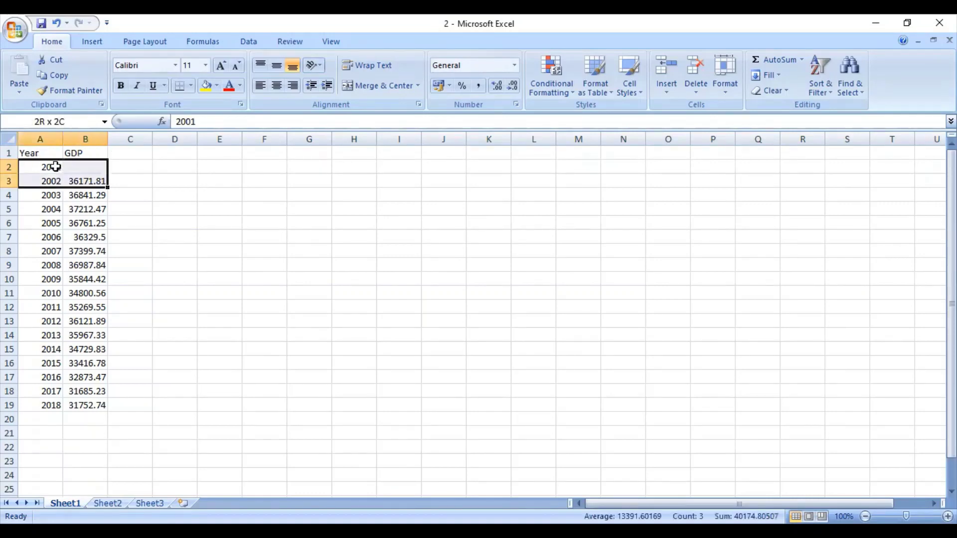
key("shift+Down")
key("shift+Down")
key("shift+Down")
key("shift+Down")
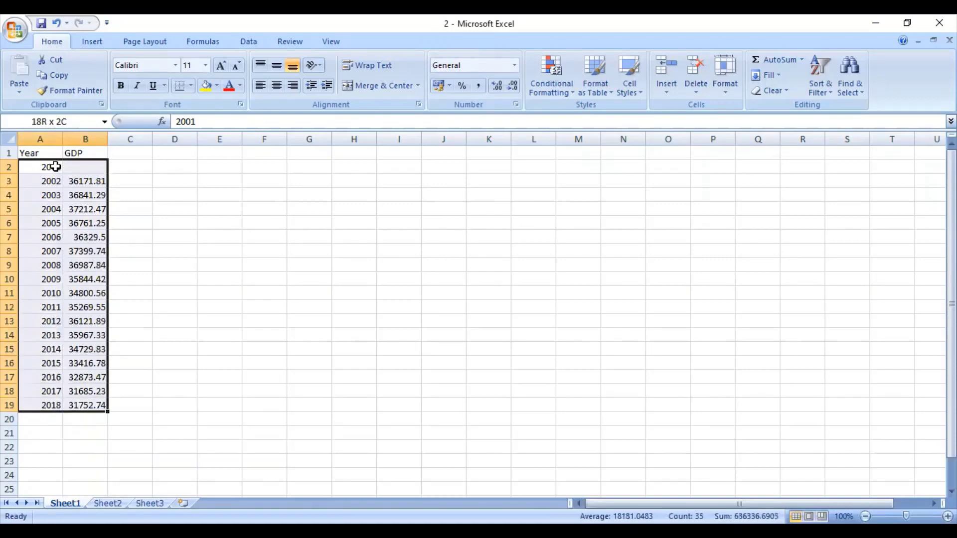
right_click(78, 230)
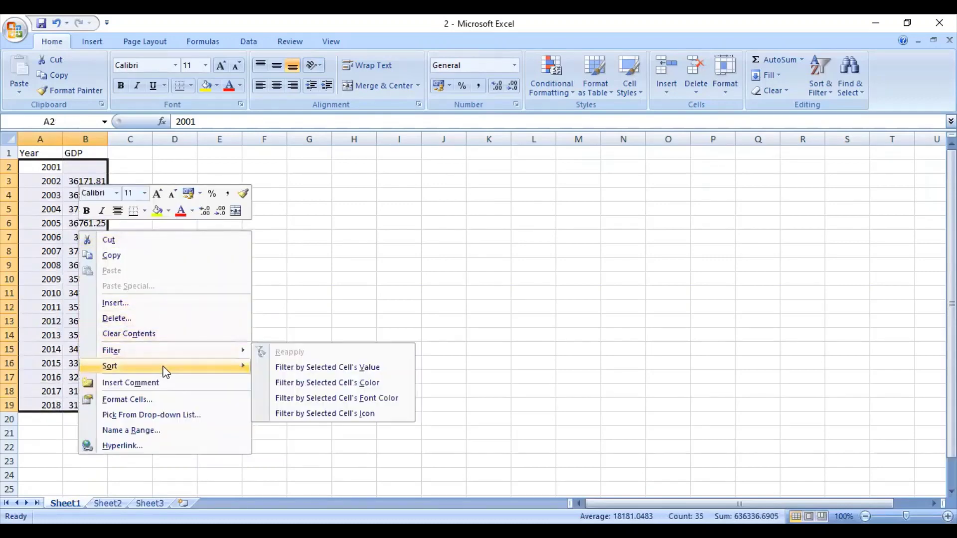
mouse_move(166, 371)
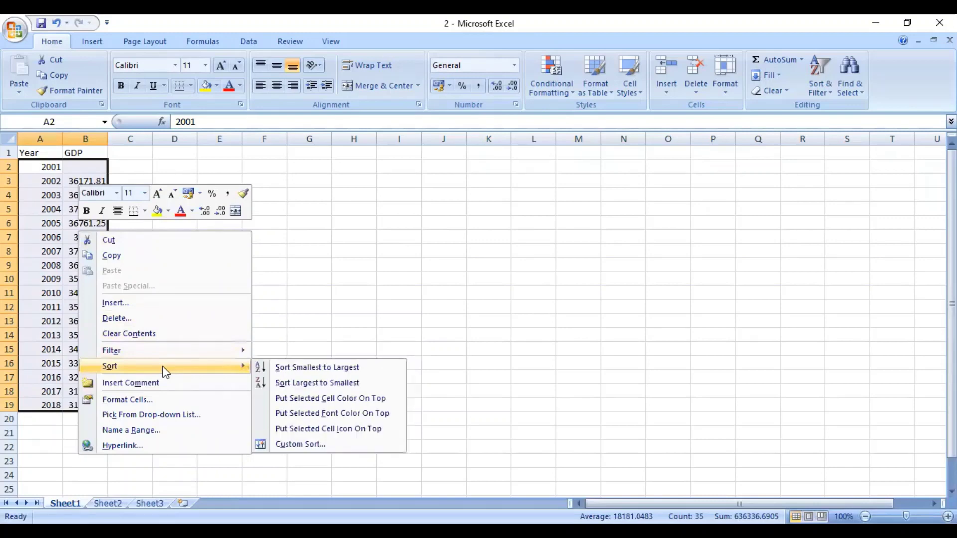
left_click(289, 382)
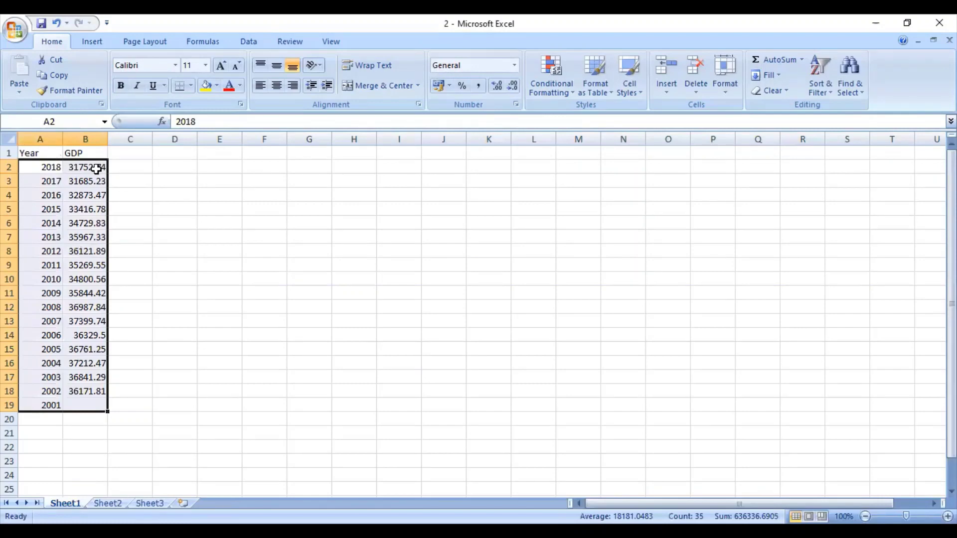
left_click(85, 406)
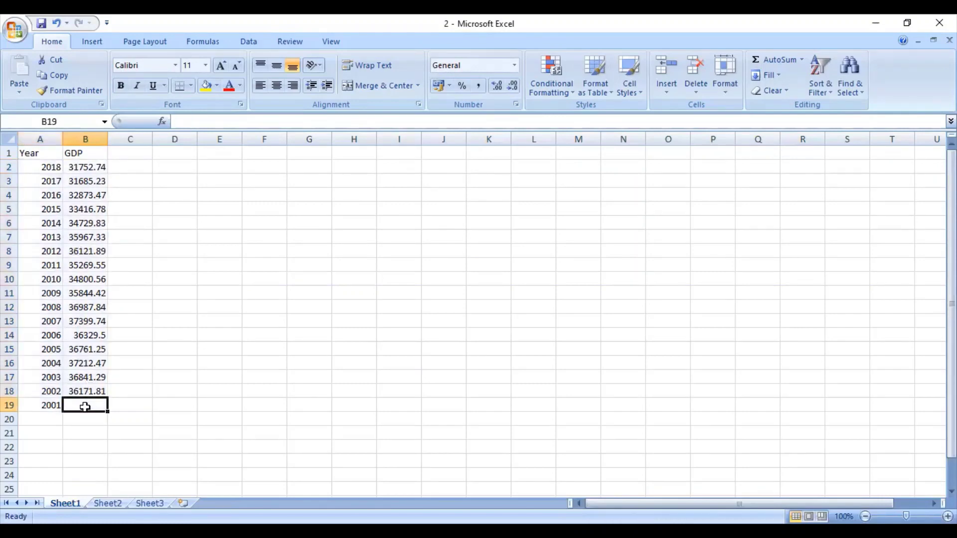